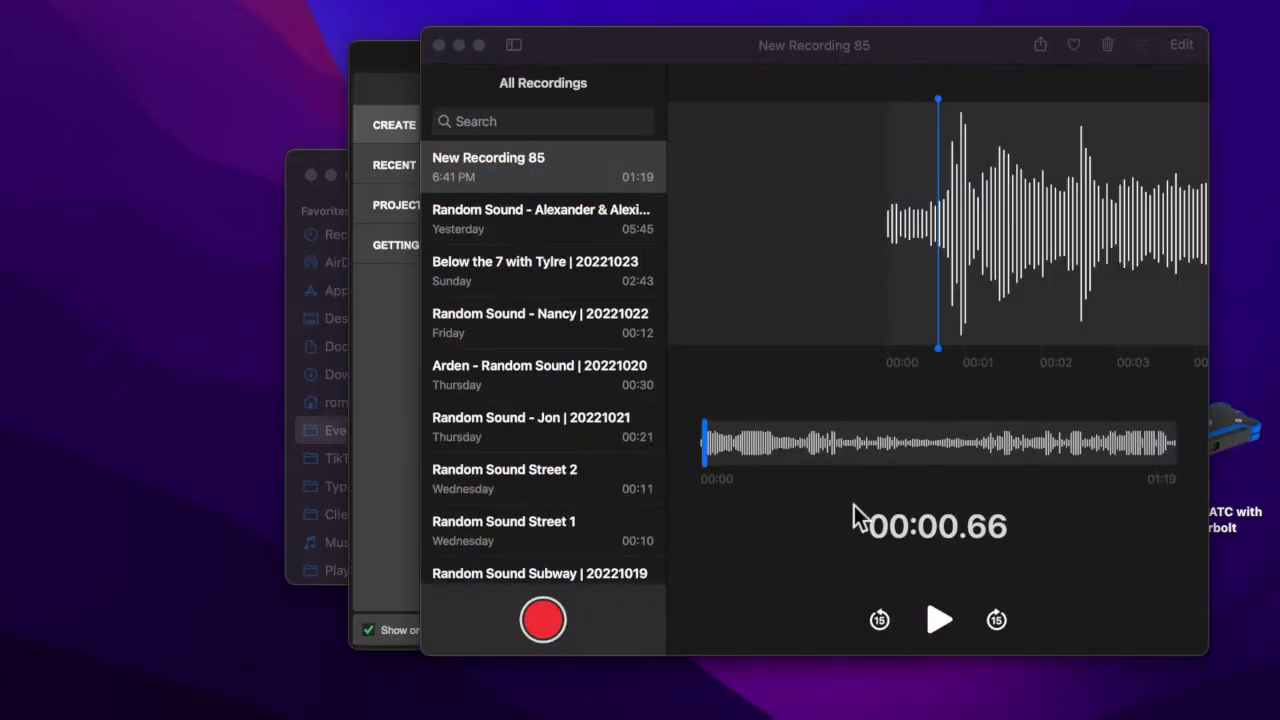
# - Rename Voice Memos recording 'New Recording 85' to 'Random Sound - Dora | 20221025'
pyautogui.moveTo(1094, 450)
pyautogui.mouseDown()
pyautogui.moveTo(1034, 452)
pyautogui.moveTo(1165, 450)
pyautogui.mouseUp()
pyautogui.click(513, 160)
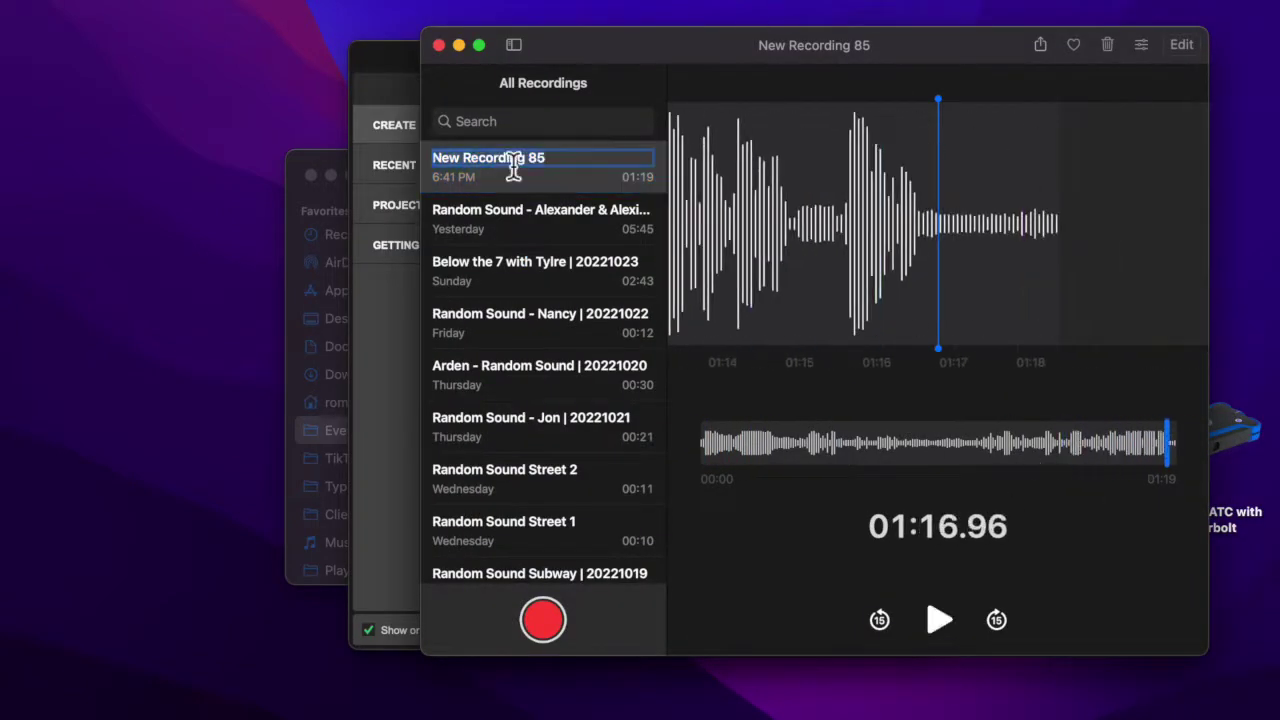
pyautogui.write('Random Sound - Dora | 20221025')
pyautogui.press('Return')
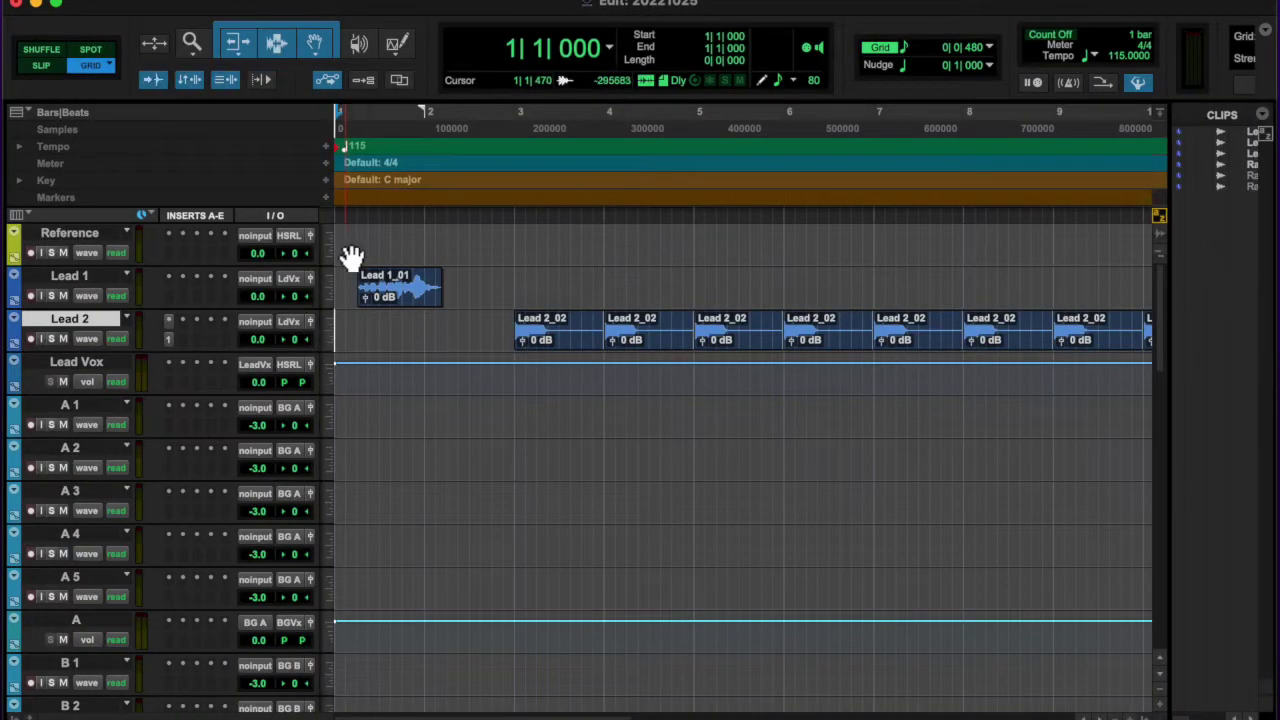
pyautogui.hotkey('ctrl', 'Tab')
pyautogui.hotkey('ctrl', 'Tab')
pyautogui.hotkey('ctrl', 'Tab')
pyautogui.hotkey('ctrl', 'Tab')
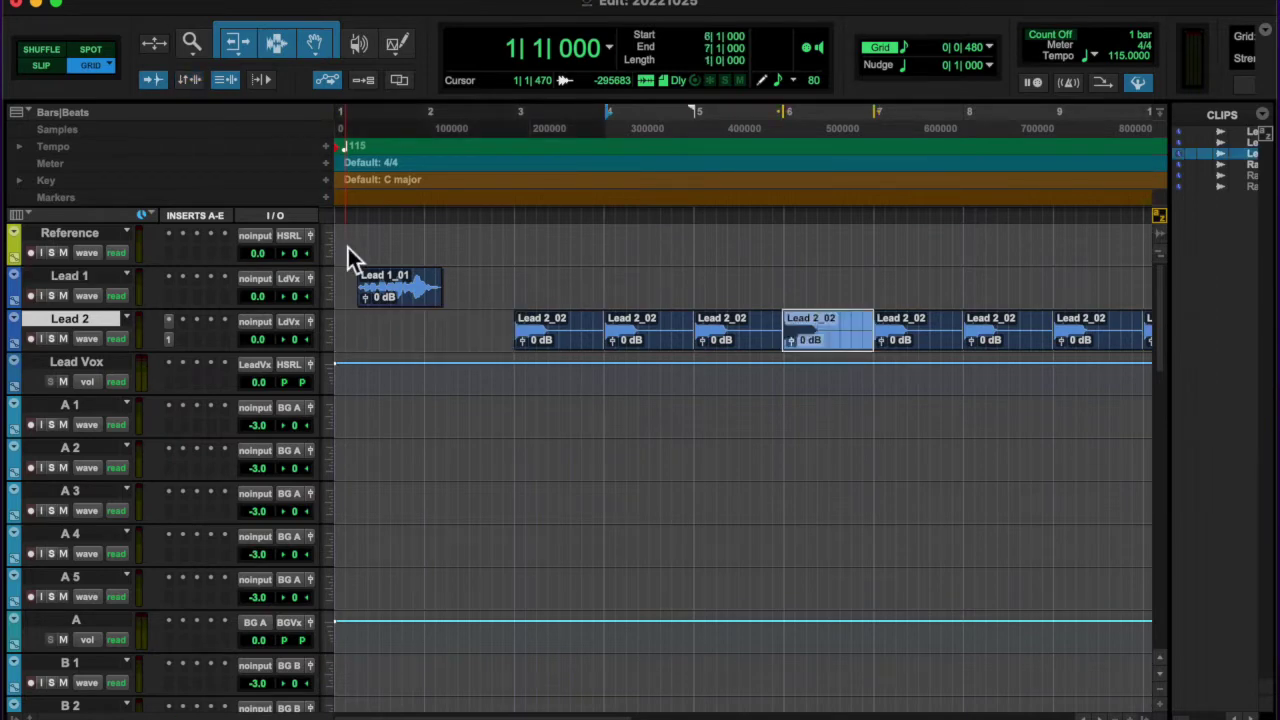
pyautogui.press('space')
pyautogui.hotkey('ctrl', 'Tab')
pyautogui.hotkey('ctrl', 'Tab')
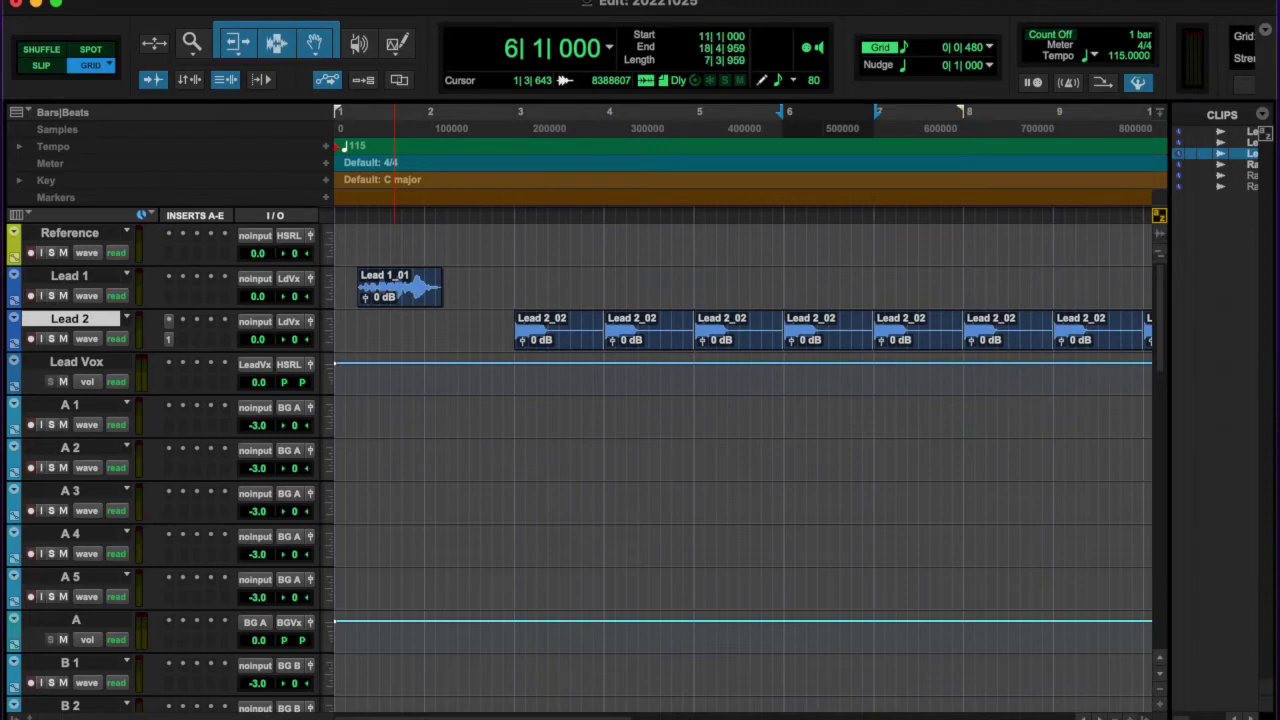